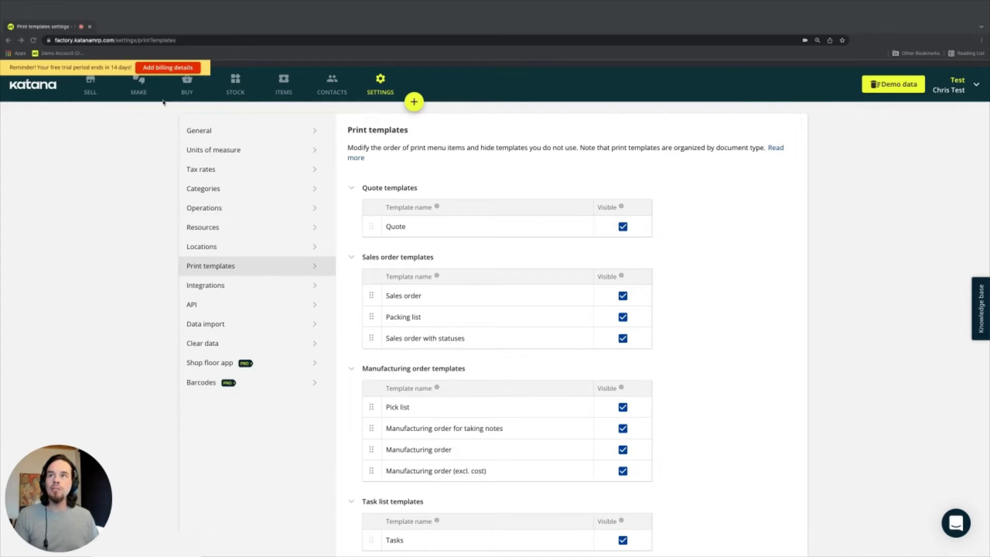
Hide the Packing list and Sales order print templates in print template settings.
scroll(406, 449, "down", 2)
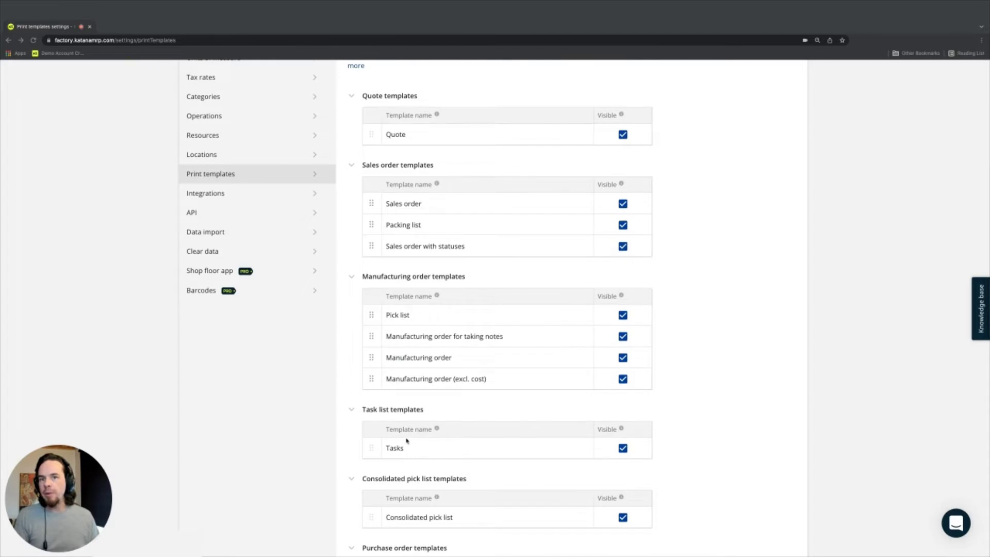
scroll(399, 463, "down", 2)
scroll(392, 491, "down", 1)
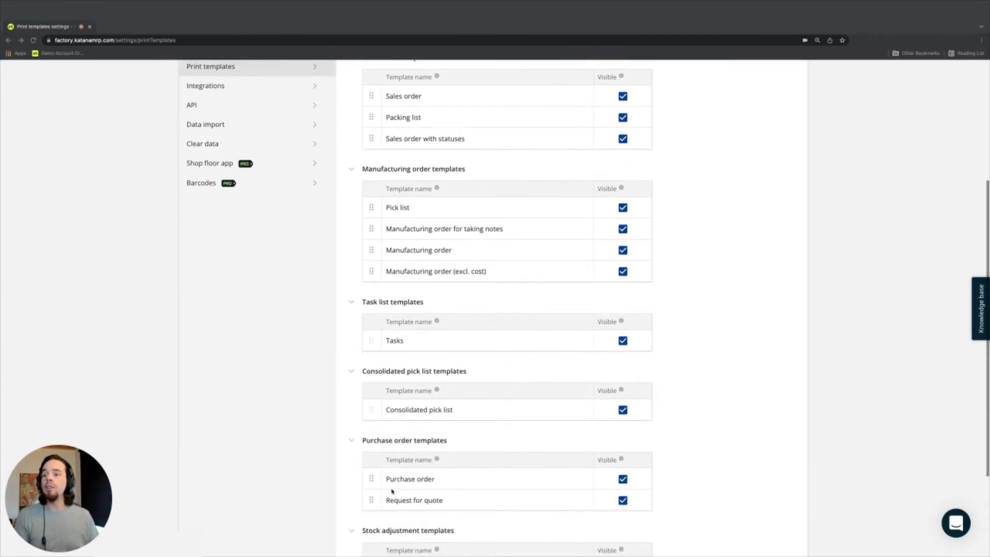
scroll(447, 424, "up", 4)
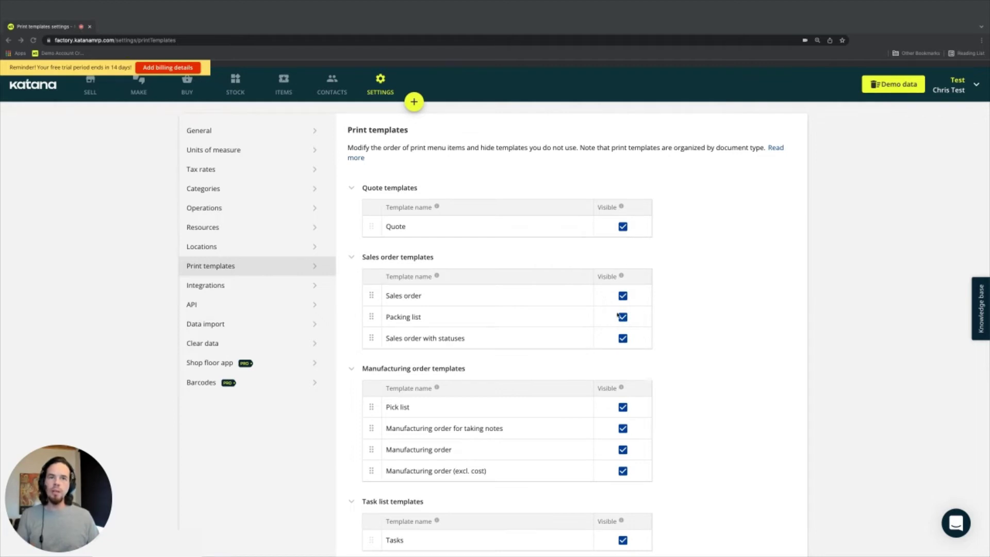
left_click(623, 300)
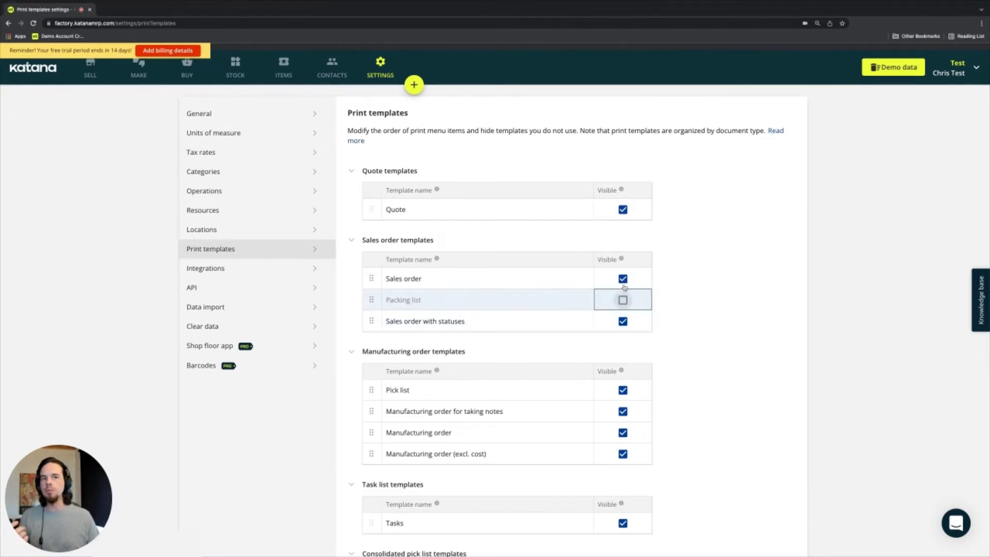
left_click(623, 279)
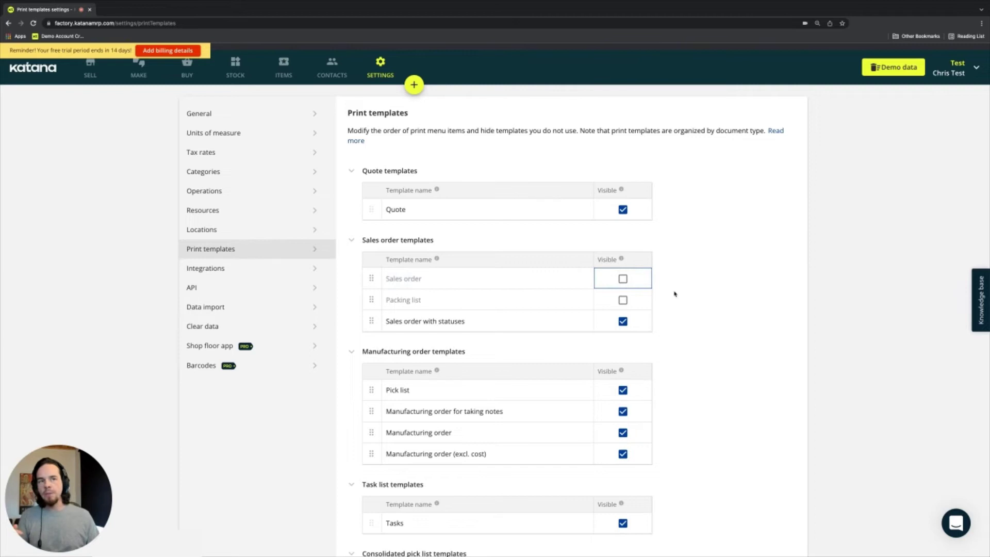
Make Sales order and Packing list visible again and show the sales orders list.
left_click(623, 279)
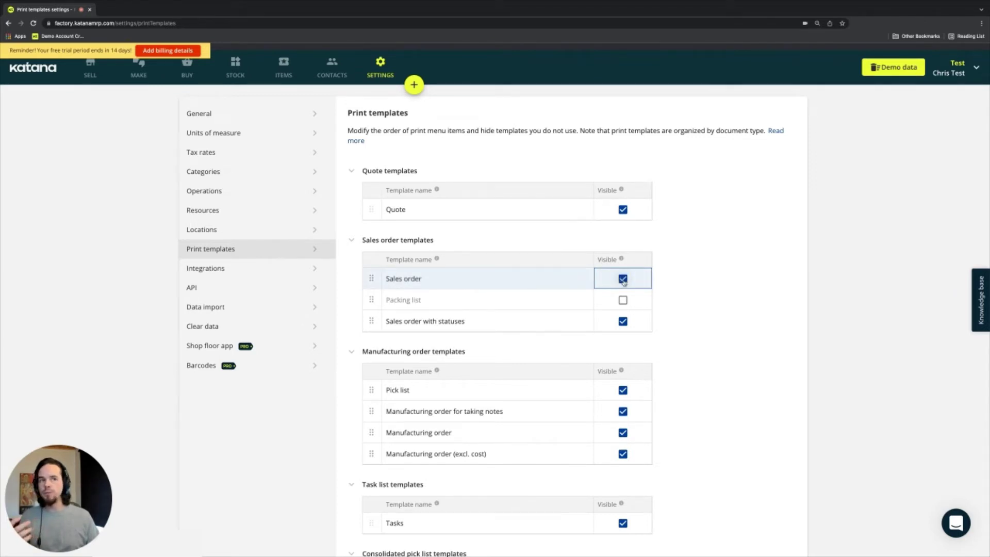
left_click(623, 300)
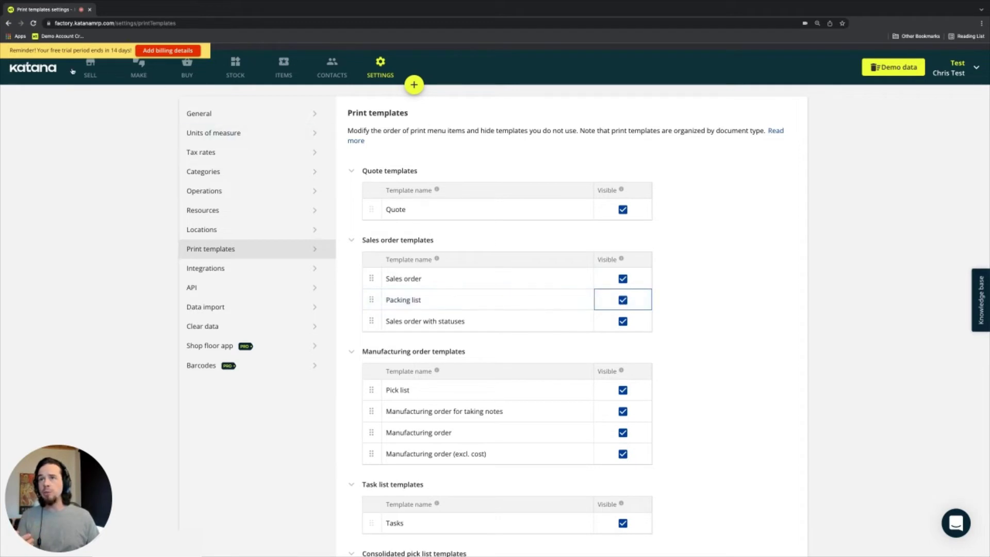
left_click(91, 75)
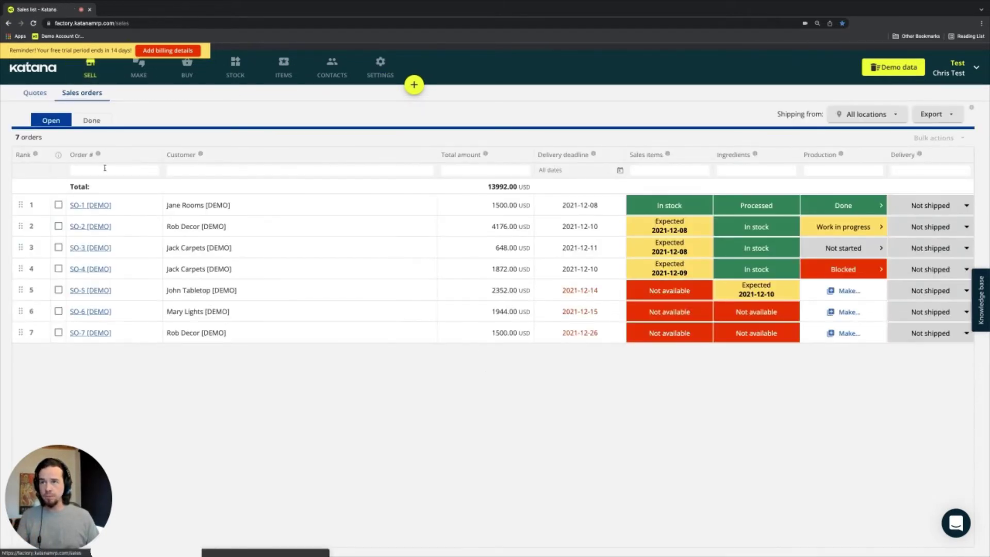
From SO-1 [DEMO]'s print menu, reach the Manage print templates settings.
left_click(102, 204)
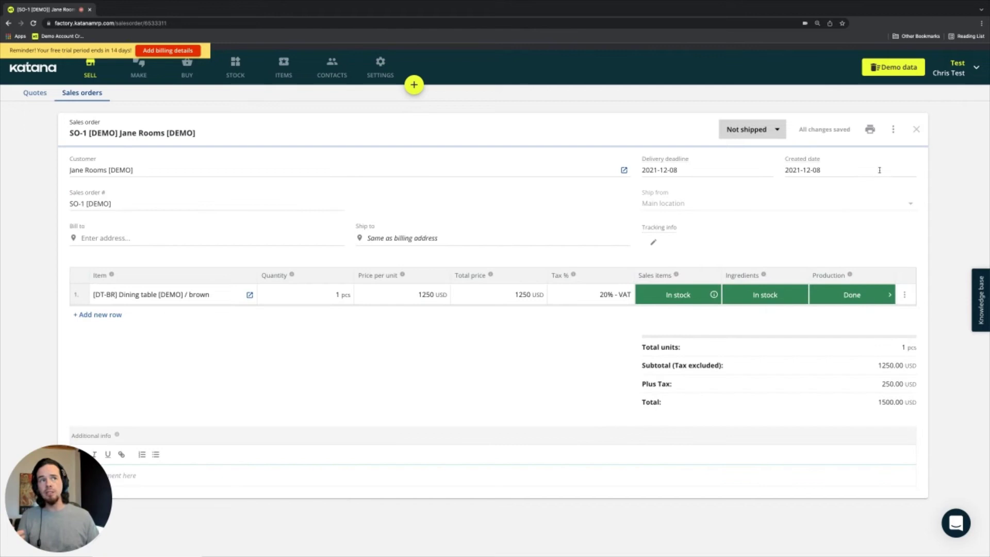
left_click(892, 130)
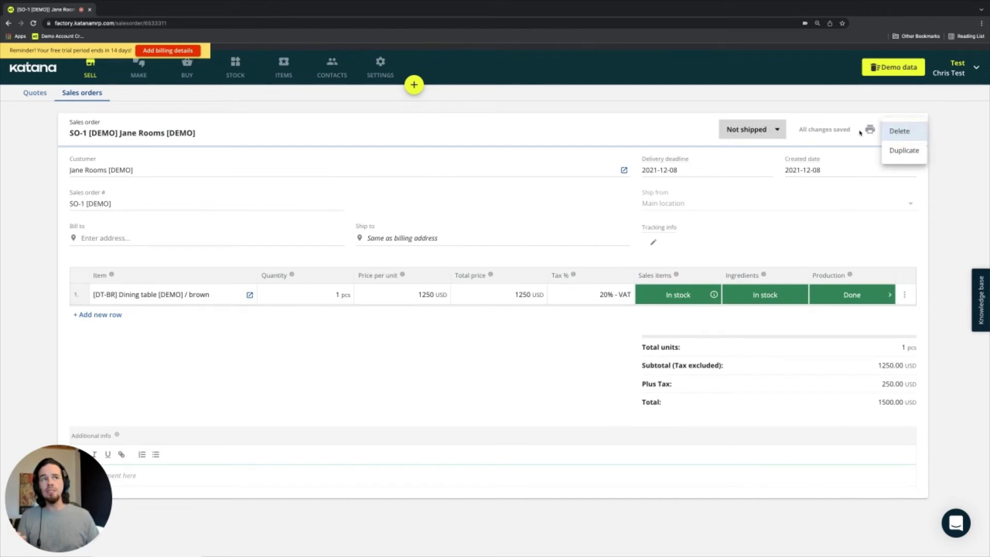
left_click(869, 129)
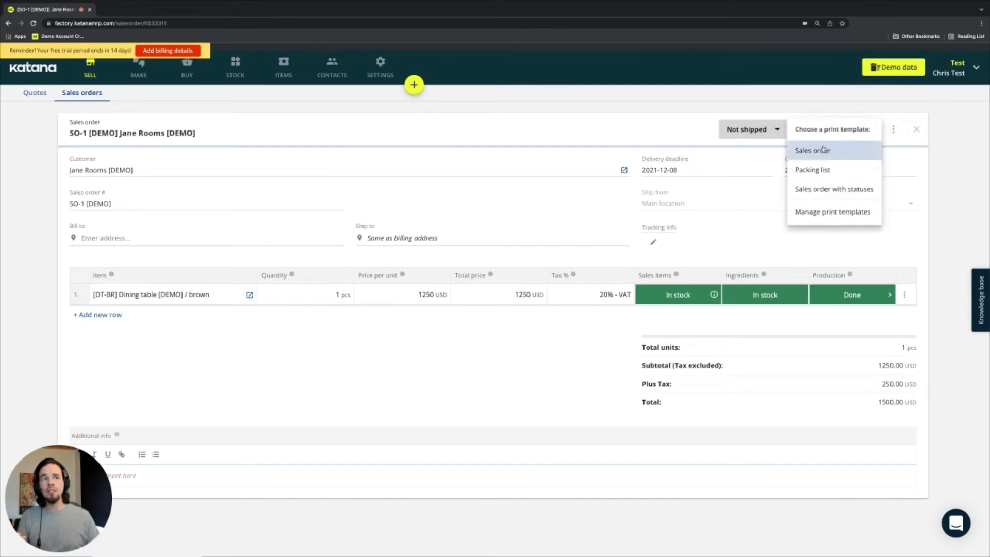
left_click(808, 214)
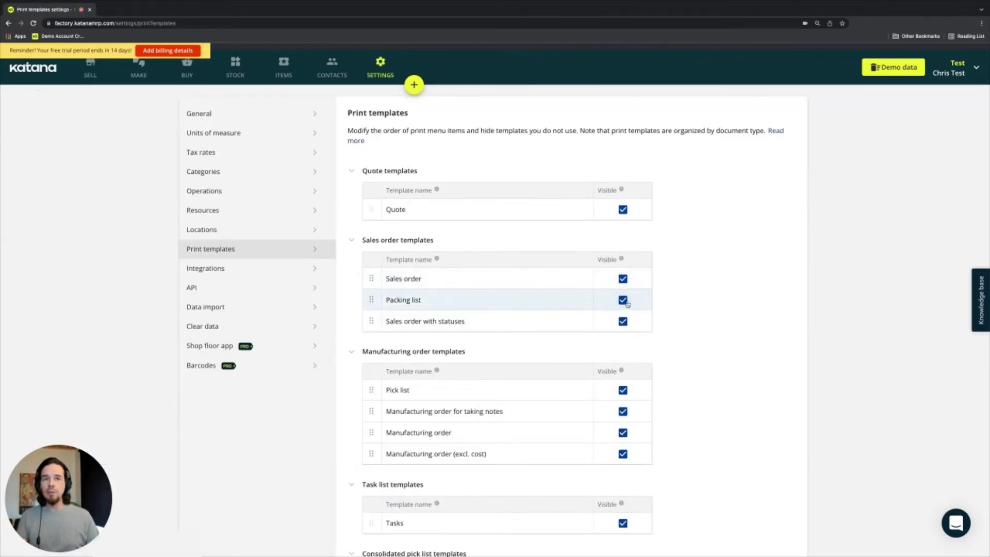
Hide Packing list and Sales order with statuses templates, then return to sales orders.
left_click(623, 300)
left_click(623, 321)
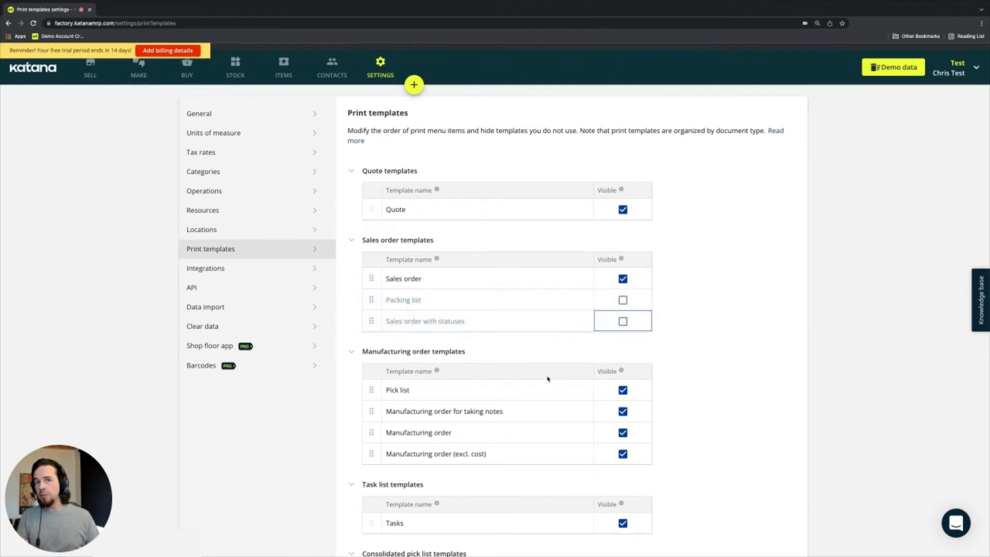
left_click(90, 68)
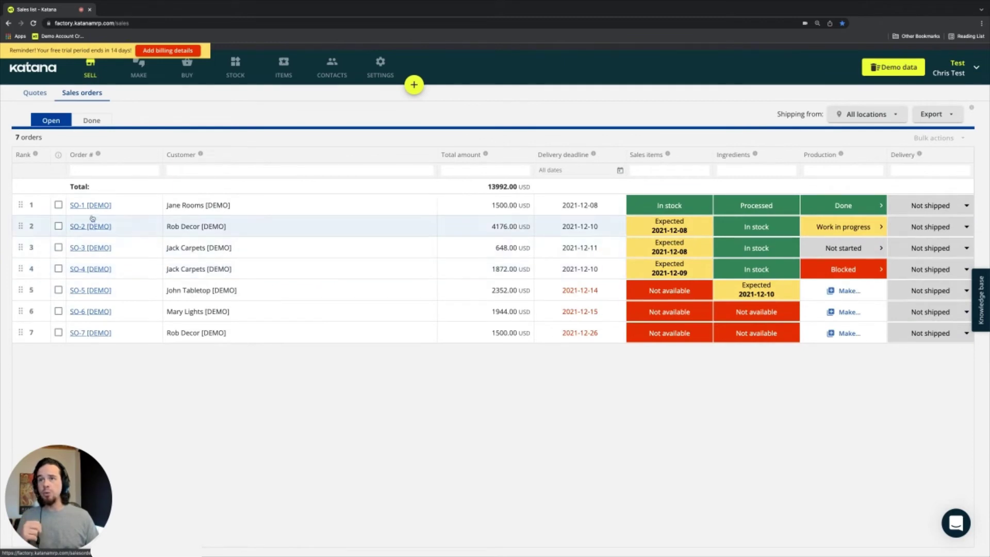
Confirm SO-1 prints only Sales order, then re-show Packing list and Sales order with statuses.
left_click(125, 209)
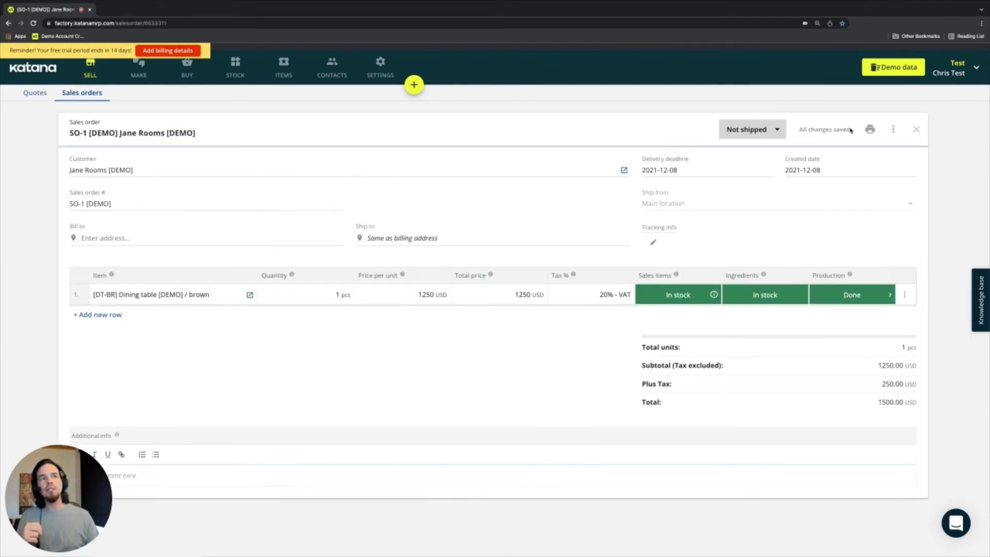
left_click(869, 128)
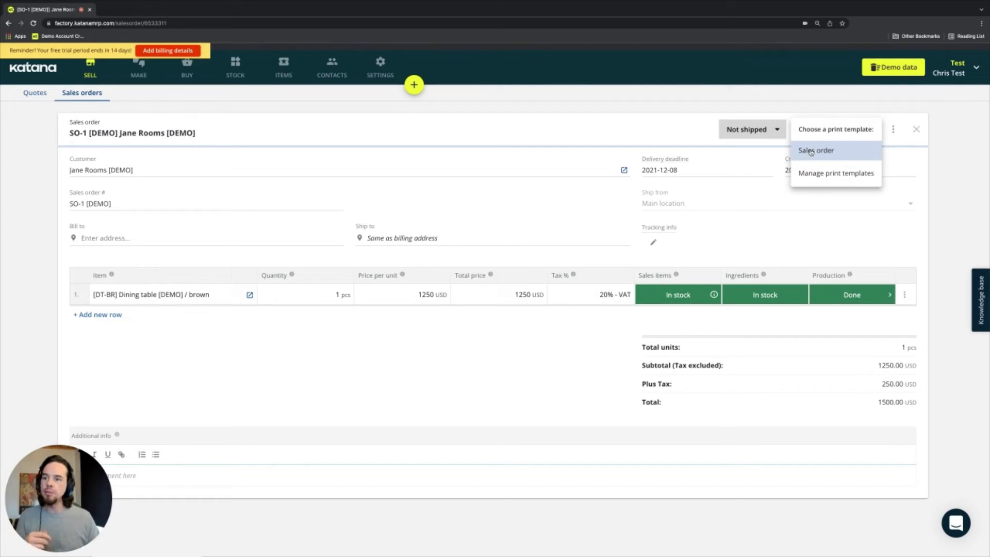
left_click(379, 67)
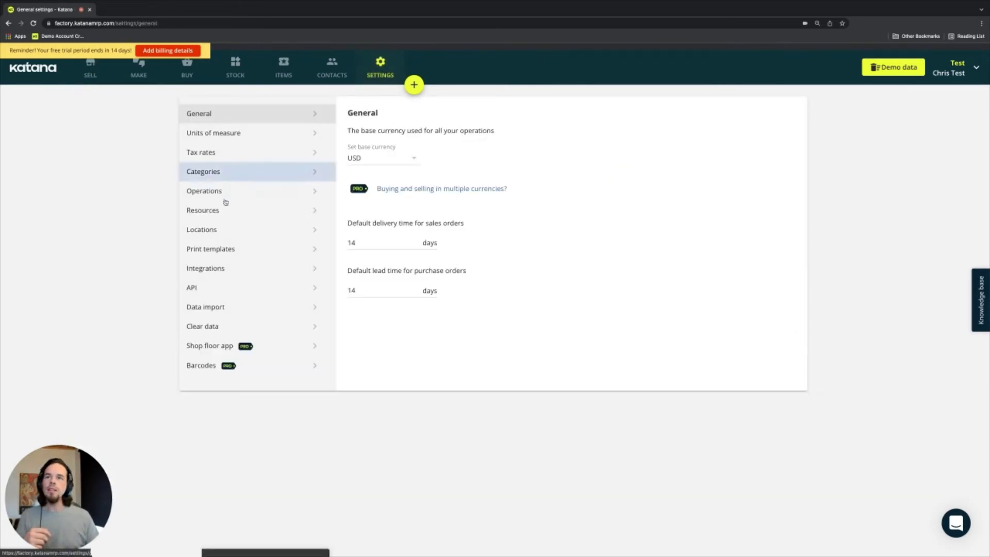
left_click(243, 249)
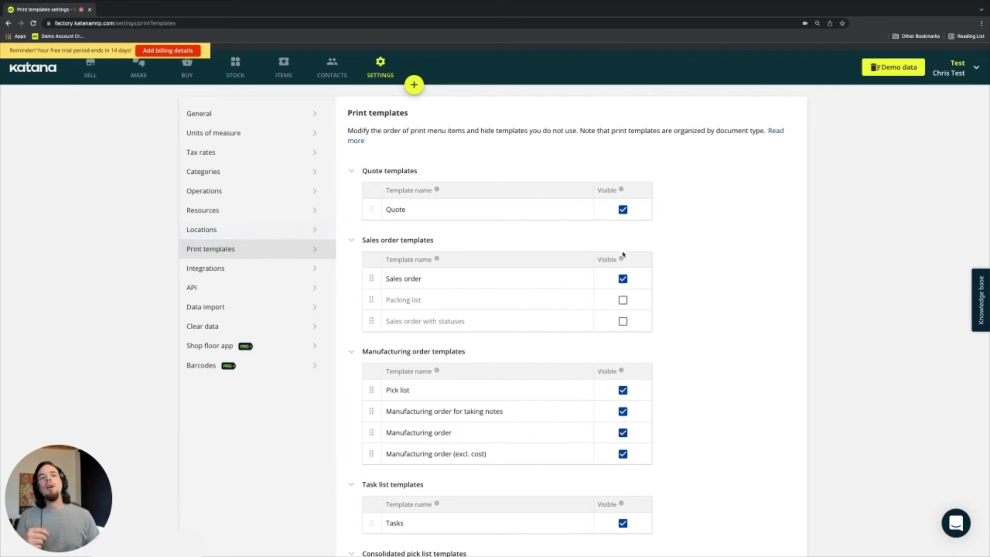
left_click(623, 300)
left_click(623, 321)
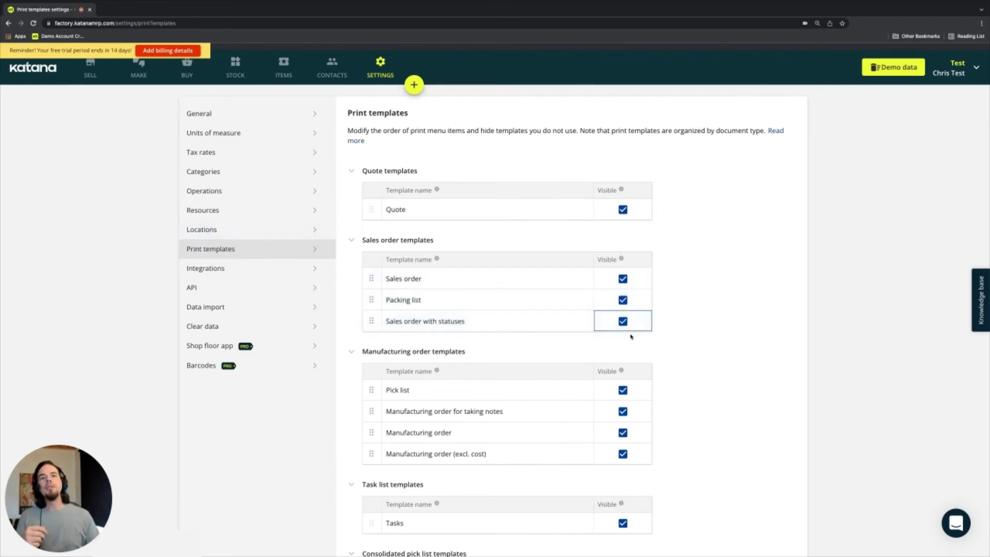
scroll(630, 337, "down", 2)
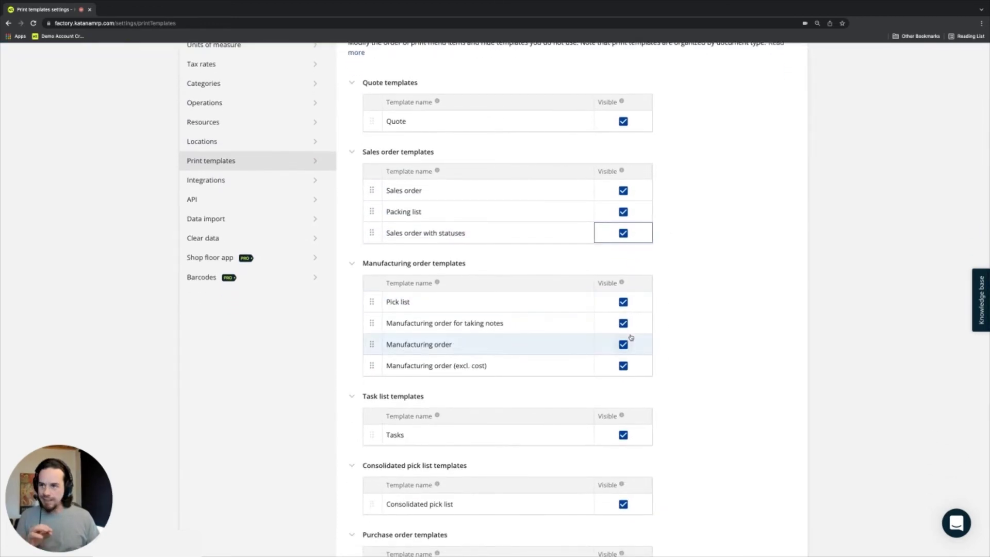
scroll(599, 330, "up", 2)
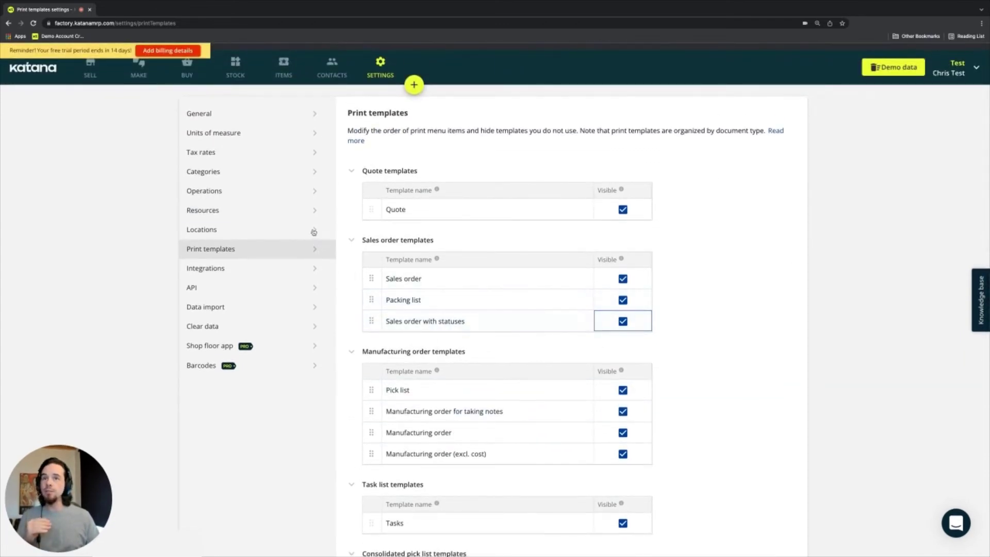
scroll(439, 453, "down", 4)
scroll(441, 481, "down", 1)
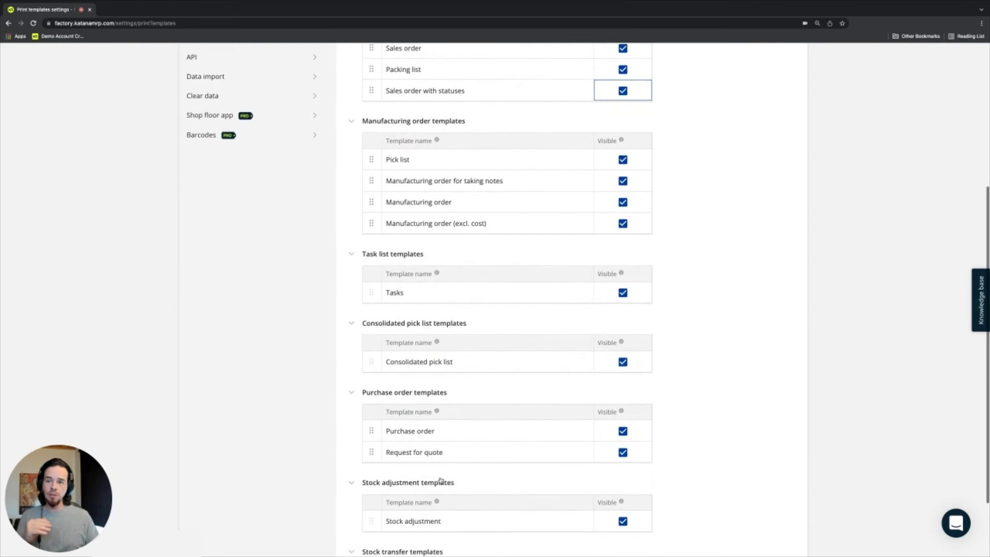
scroll(441, 472, "up", 3)
scroll(440, 466, "up", 2)
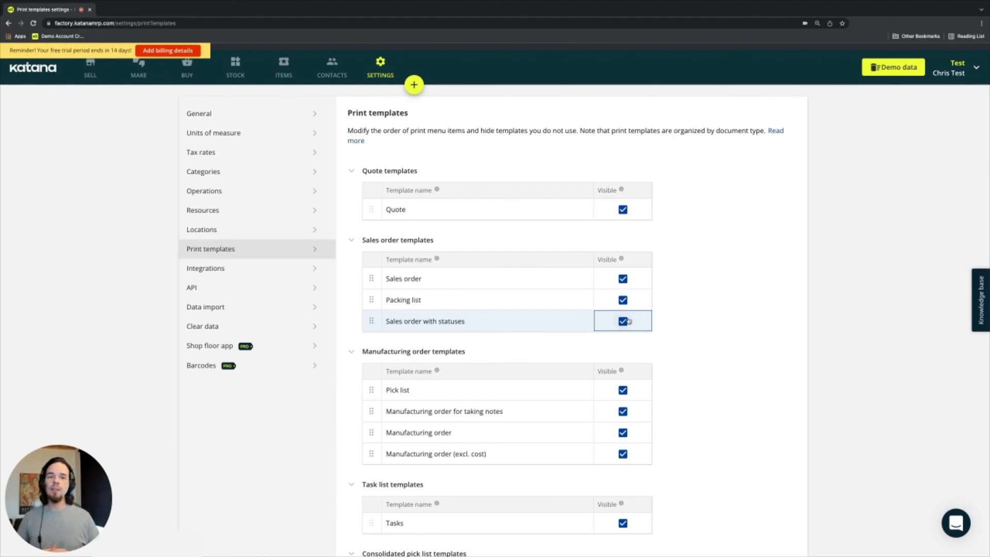
scroll(592, 362, "down", 3)
scroll(591, 367, "down", 3)
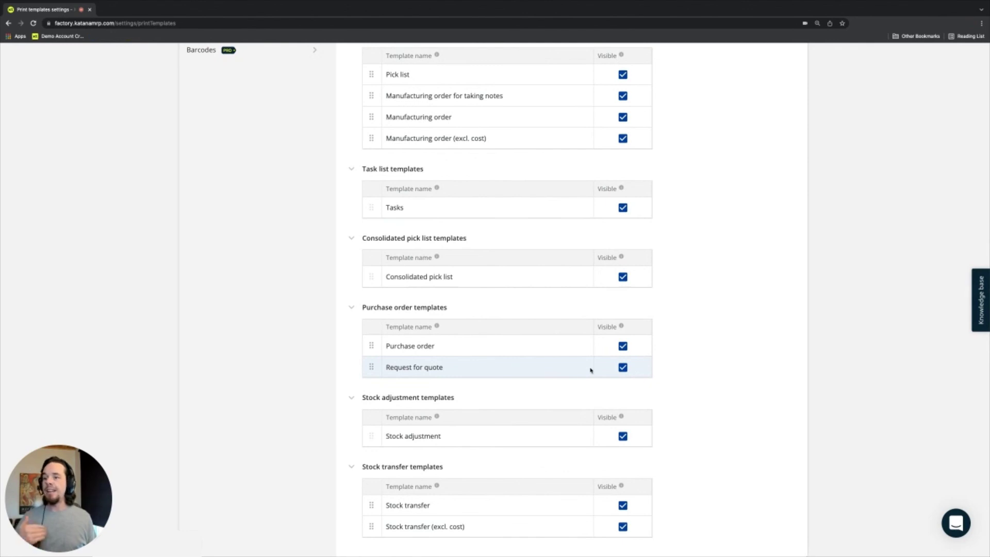
scroll(589, 369, "up", 6)
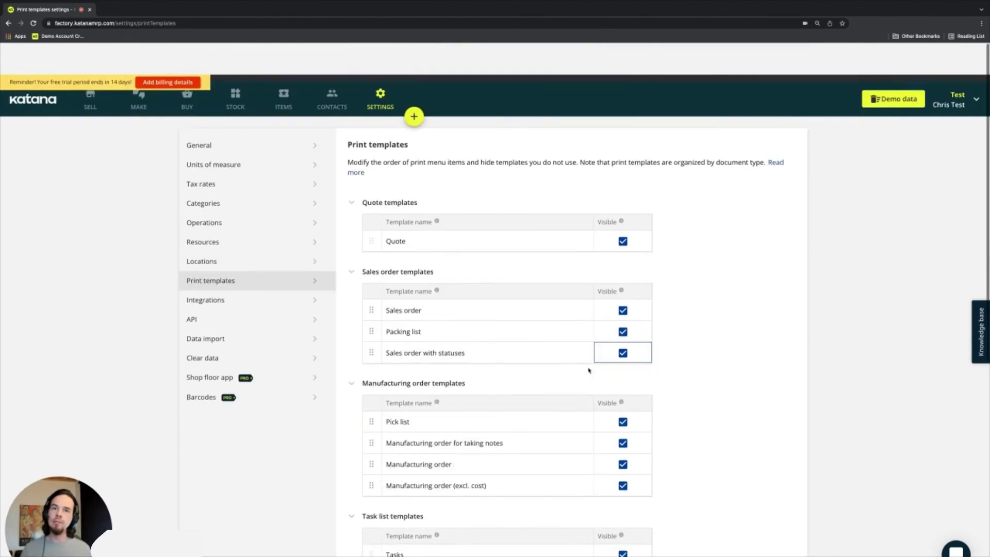